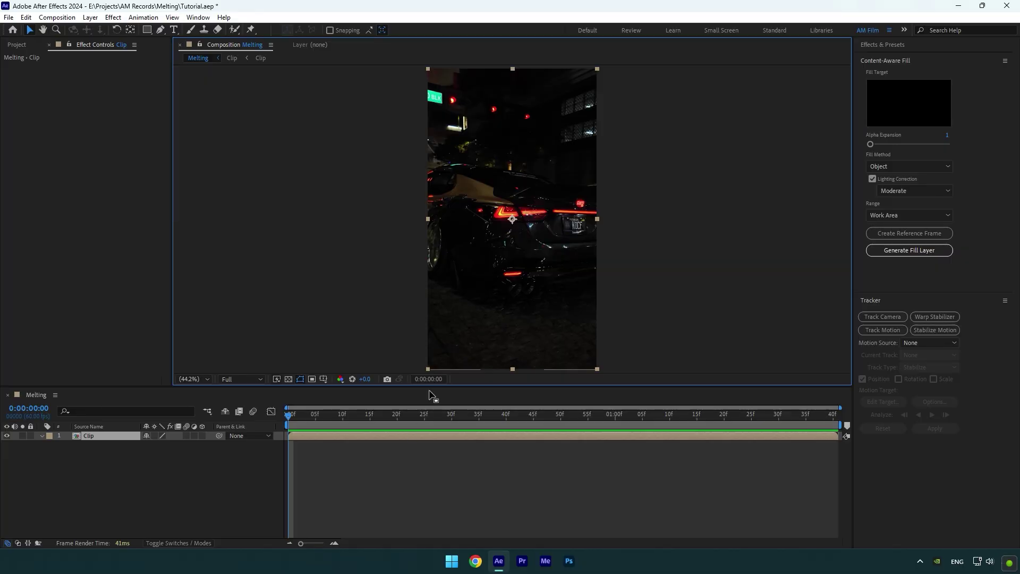
Add Liquify to the Clip layer through the FX Console quick search for 'liq'
key("ctrl+space")
type("liq")
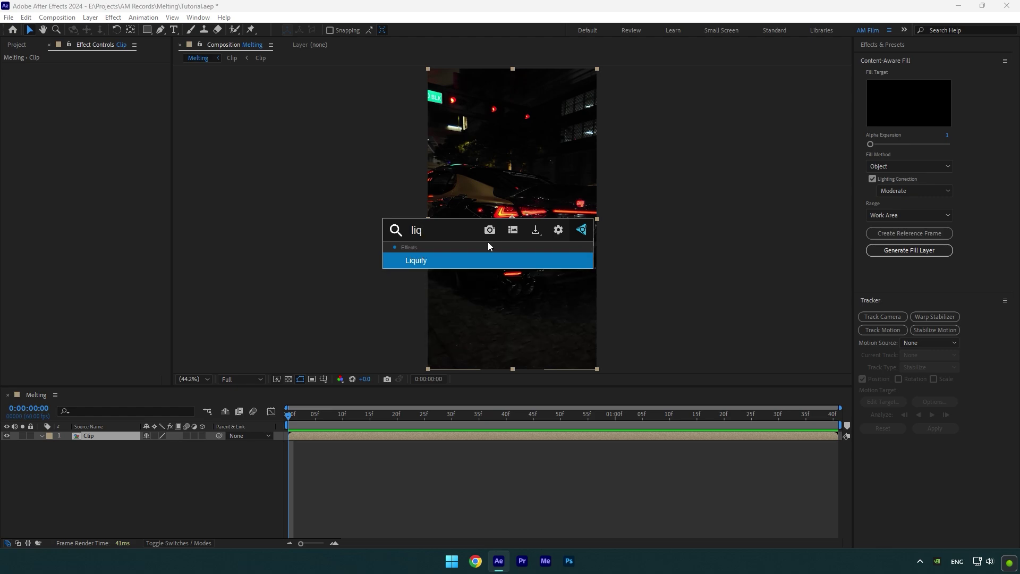
key("Return")
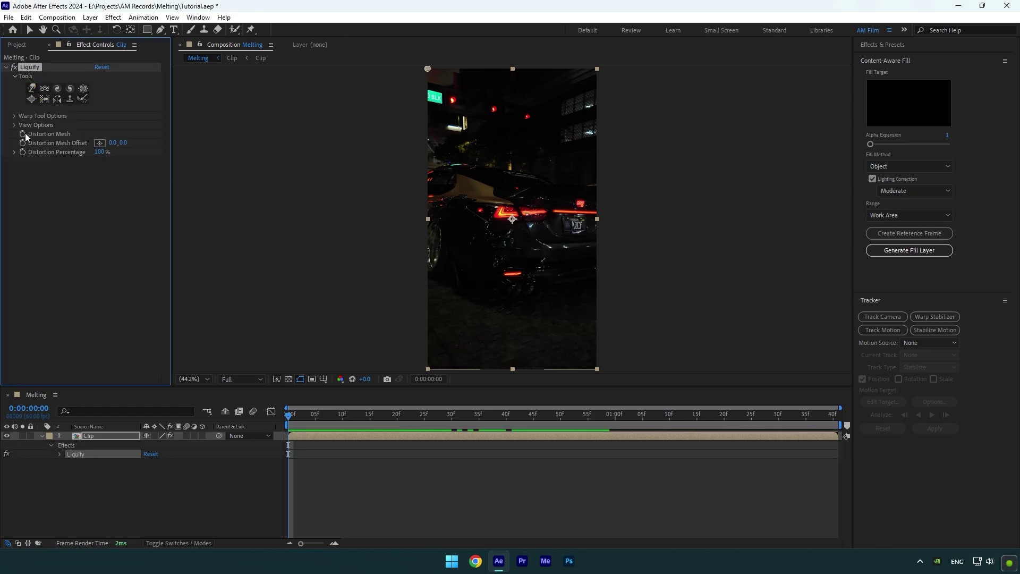
On the last frame, use a smaller warp brush to melt the taillights into downward drips
left_click_drag(303, 415, 834, 414)
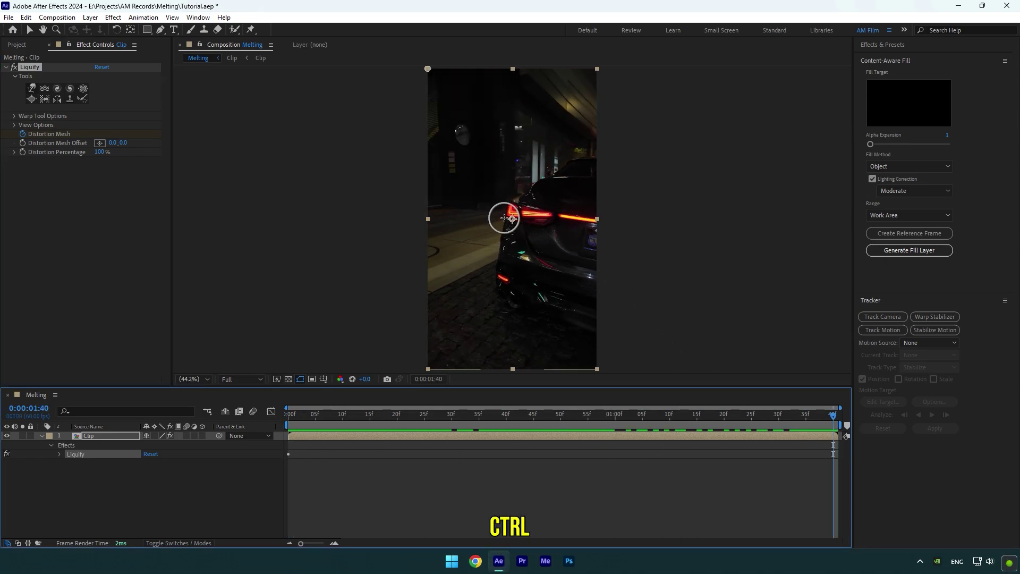
left_click_drag(533, 222, 508, 215)
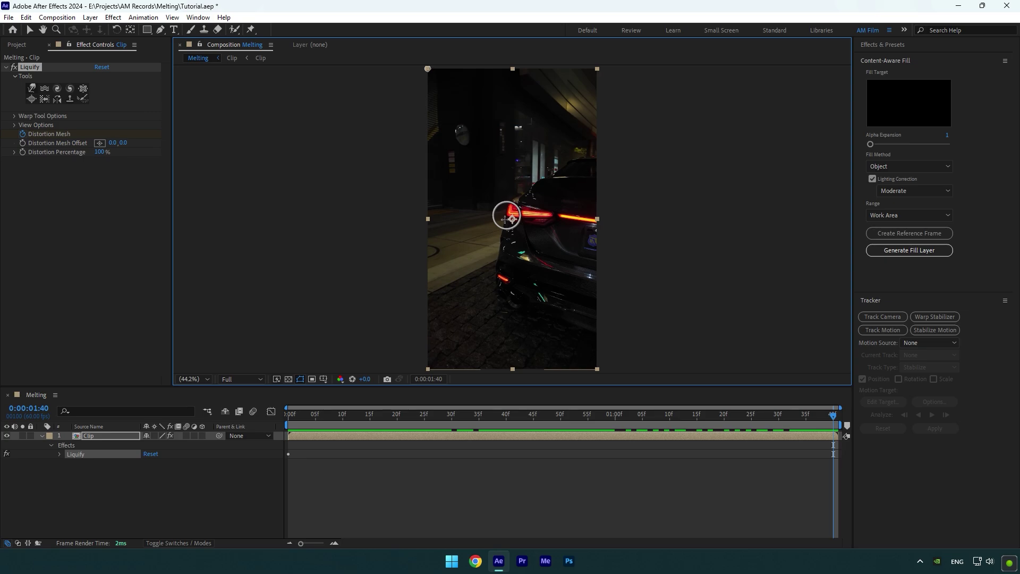
left_click_drag(551, 213, 524, 263)
left_click_drag(525, 223, 523, 265)
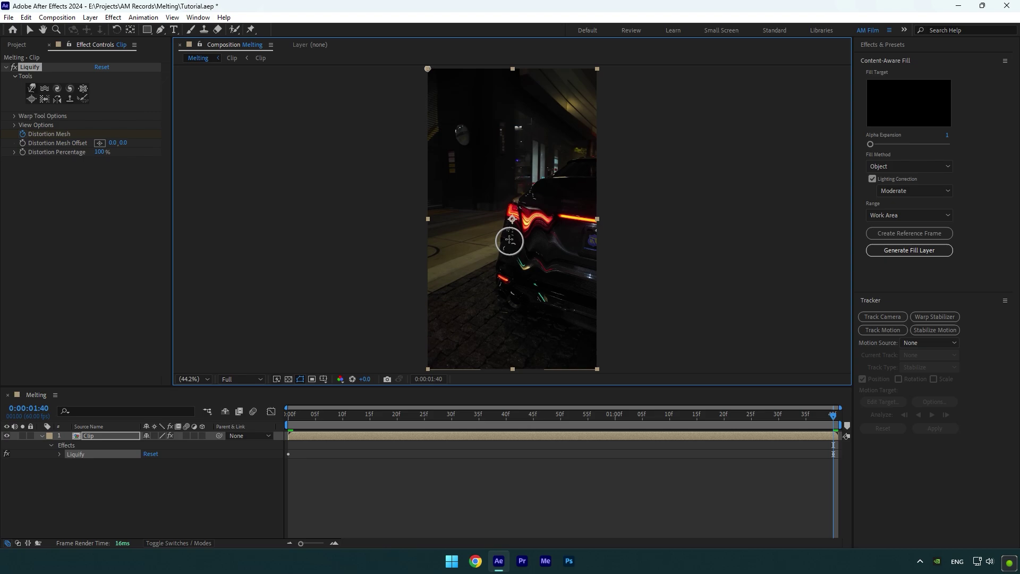
left_click_drag(513, 222, 514, 235)
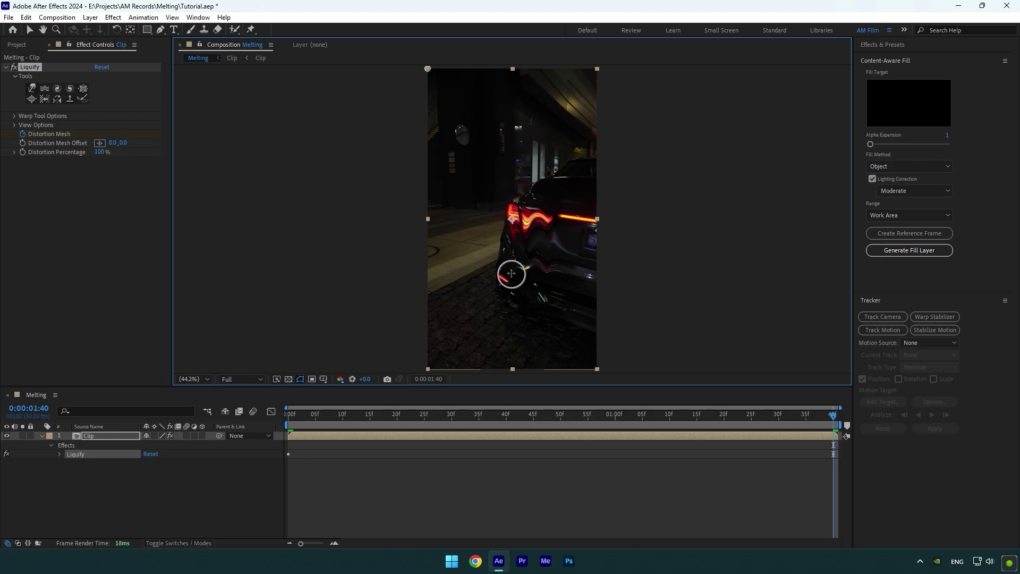
left_click_drag(506, 284, 505, 294)
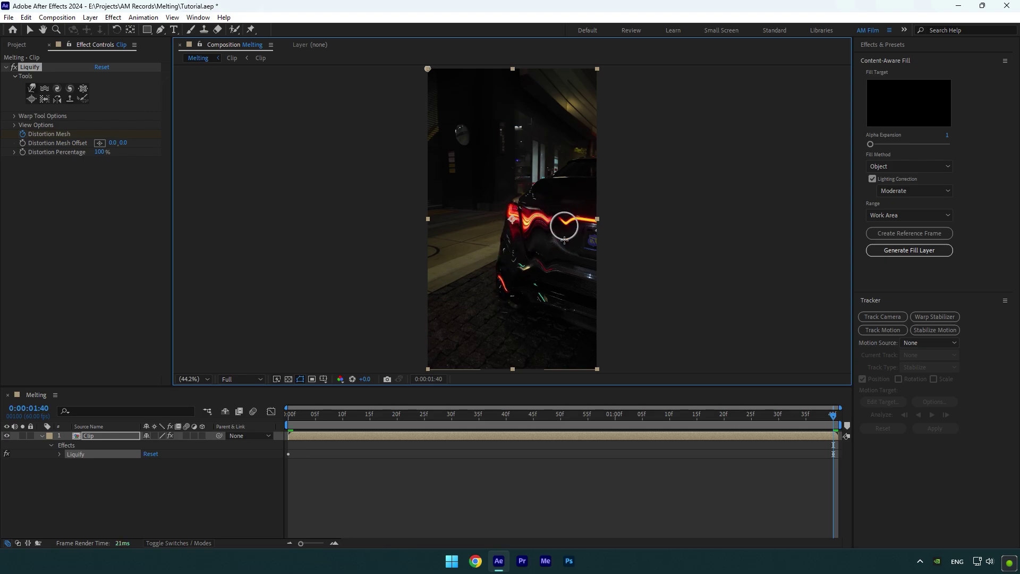
mouse_move(564, 217)
left_mouse_down()
mouse_move(564, 279)
mouse_move(581, 263)
left_mouse_up()
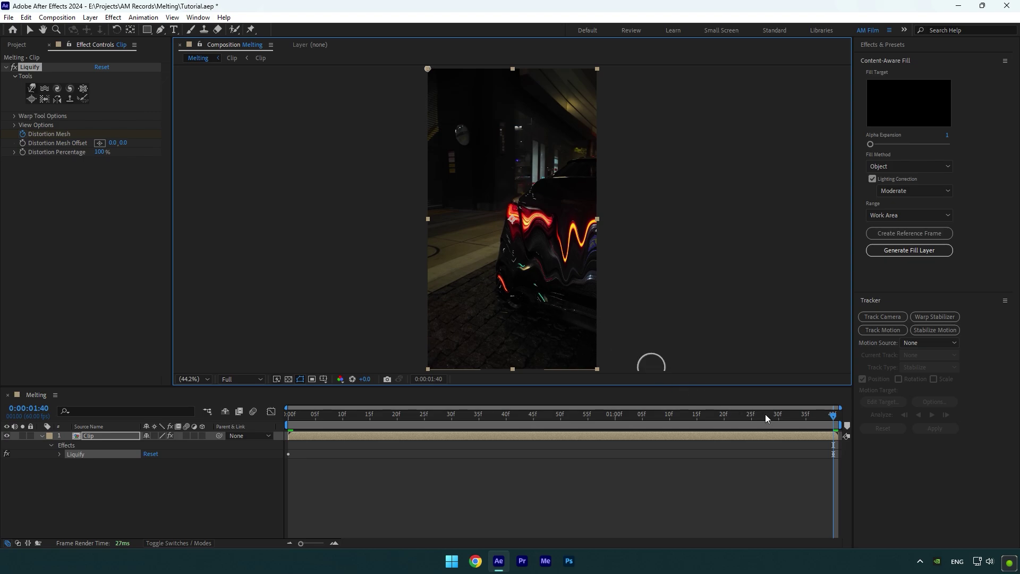
Rewind to frame 0 and play a preview of the taillight melt
left_click_drag(833, 415, 288, 414)
key("space")
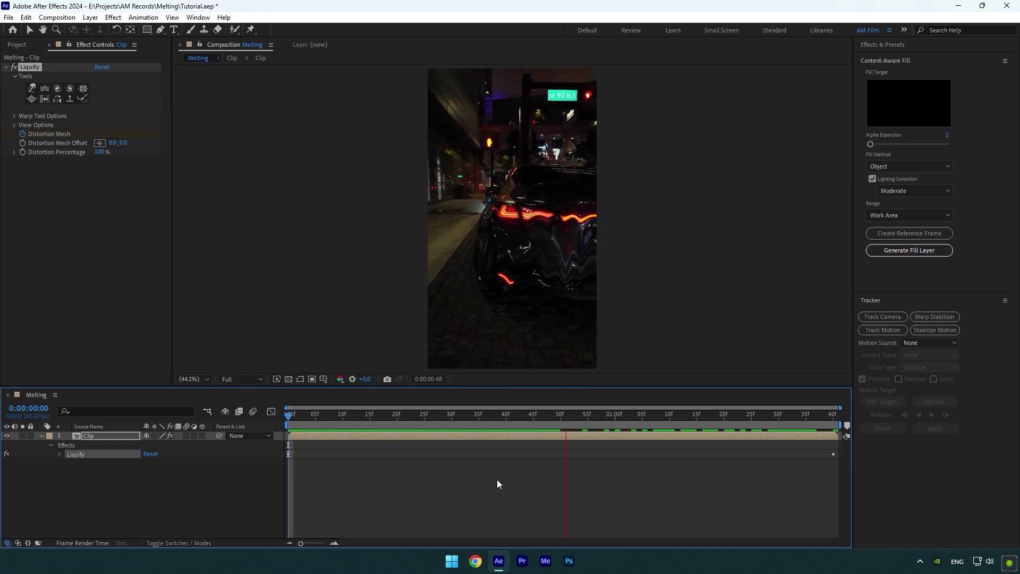